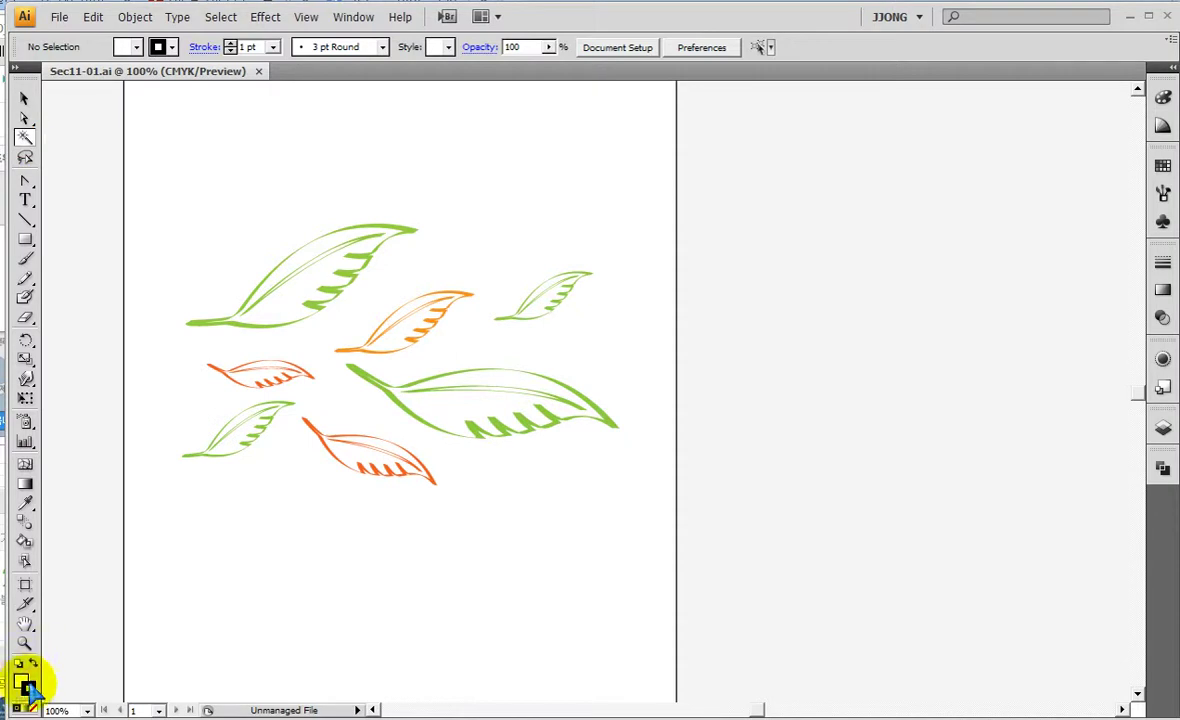
Step: Zoom in with a marquee so the eight leaf outlines fill the window
{"action": "left_click", "coordinate": [24, 643]}
{"action": "left_click_drag", "start_coordinate": [155, 194], "coordinate": [669, 545]}
{"action": "left_click", "coordinate": [24, 140]}
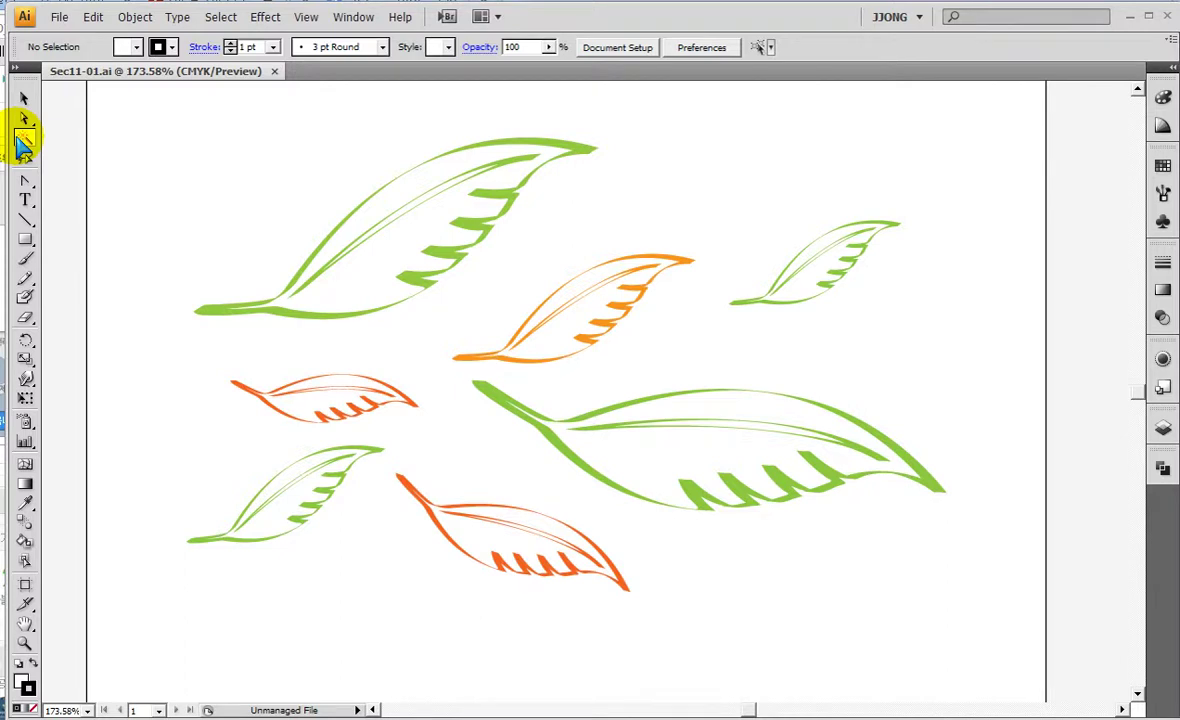
{"action": "left_click", "coordinate": [271, 311]}
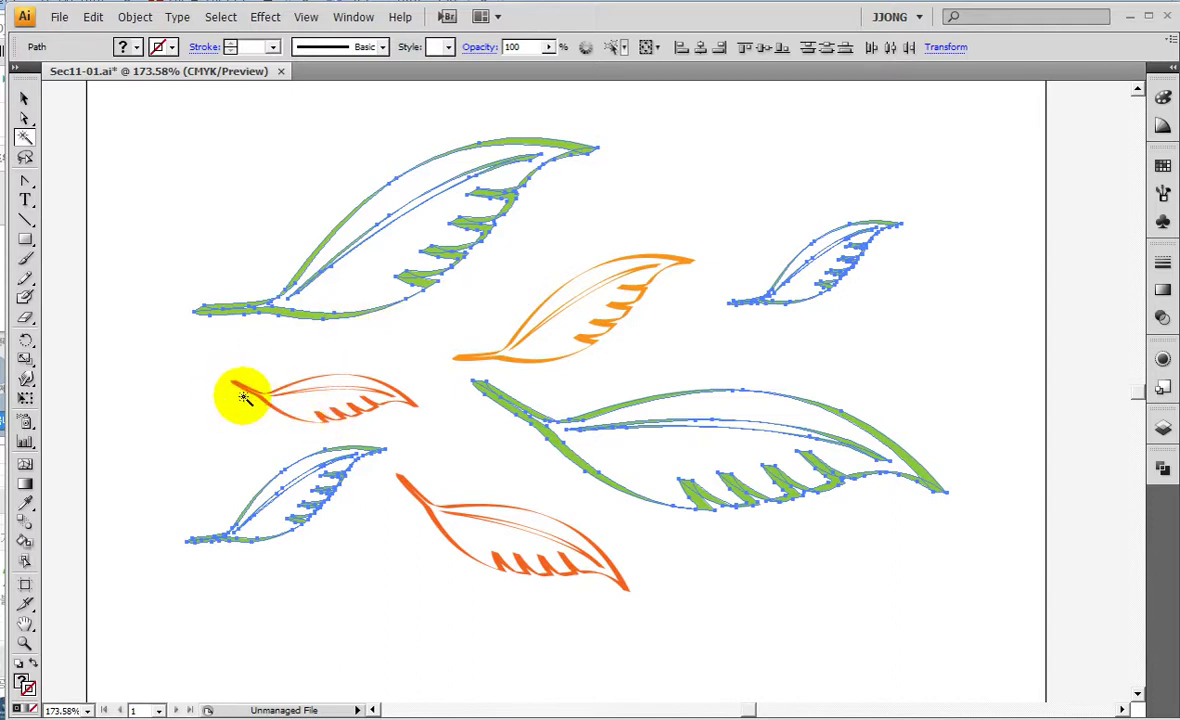
{"action": "left_click", "coordinate": [238, 388]}
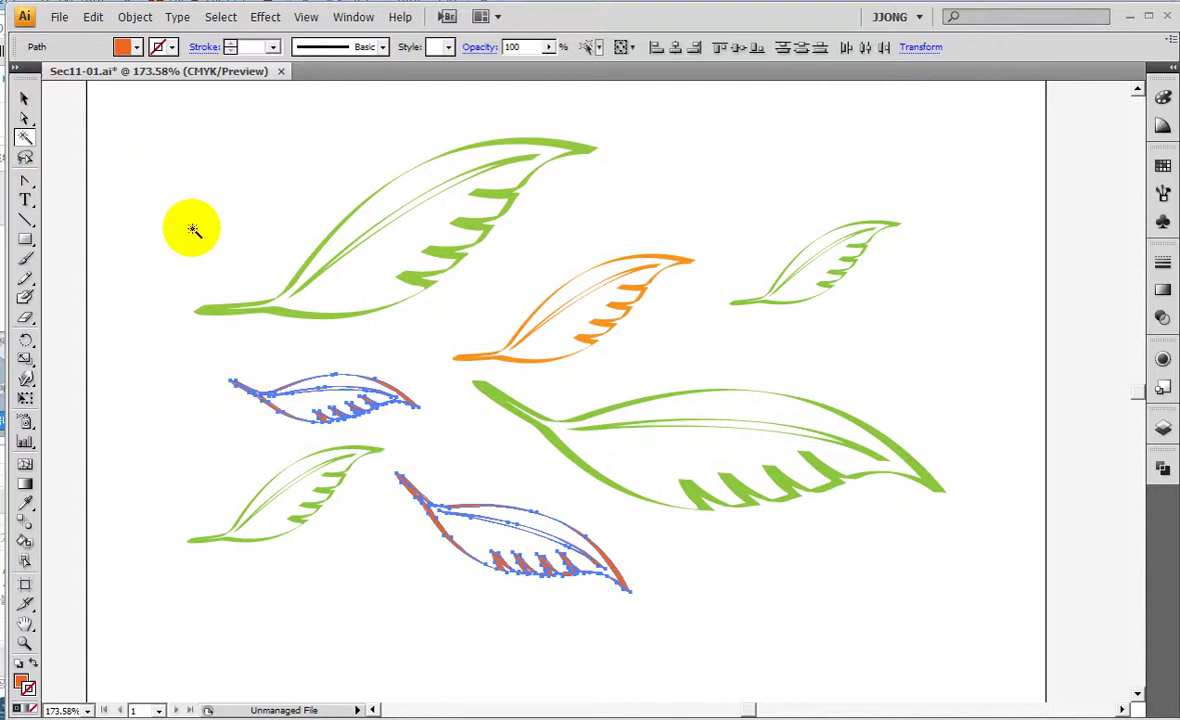
{"action": "left_click", "coordinate": [192, 229]}
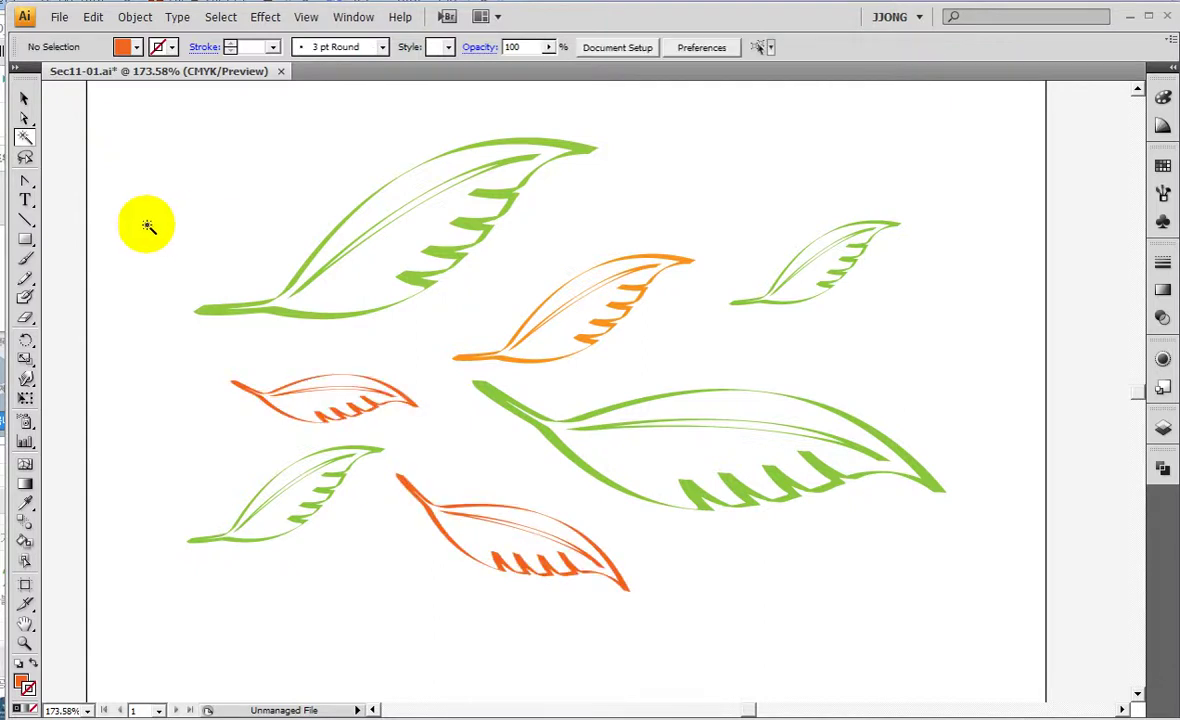
Step: Select all four green leaf outlines at once with the Magic Wand
{"action": "left_click", "coordinate": [25, 157]}
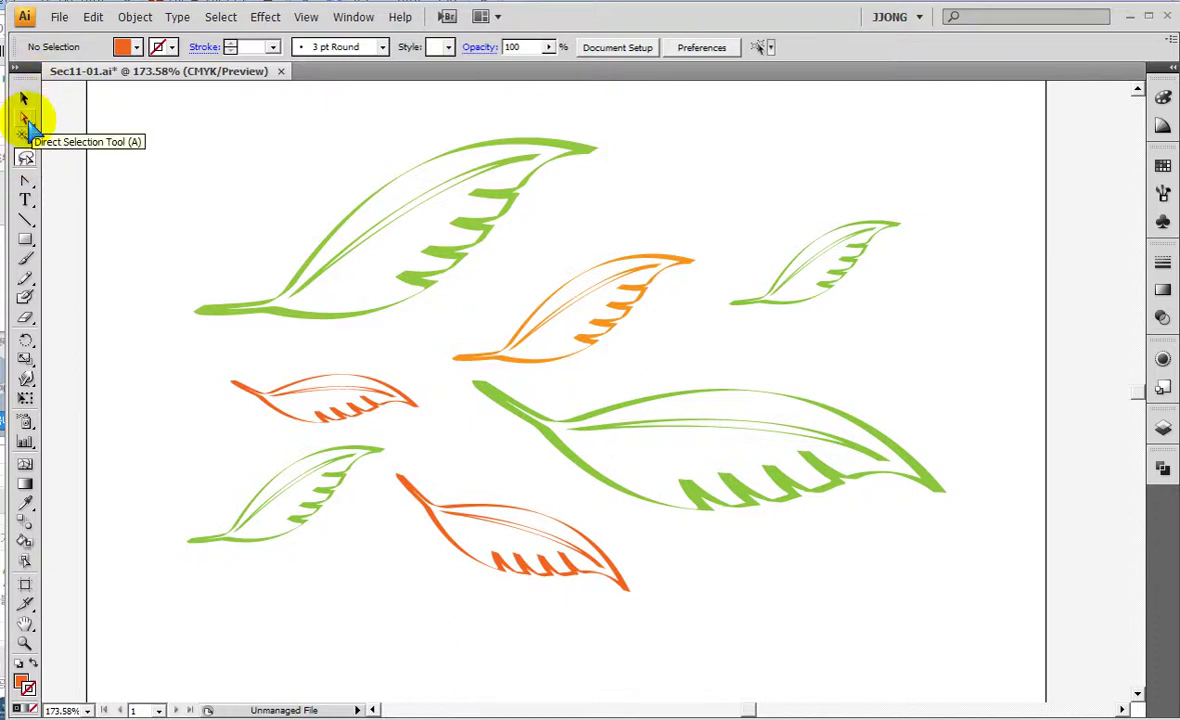
{"action": "left_click", "coordinate": [27, 139]}
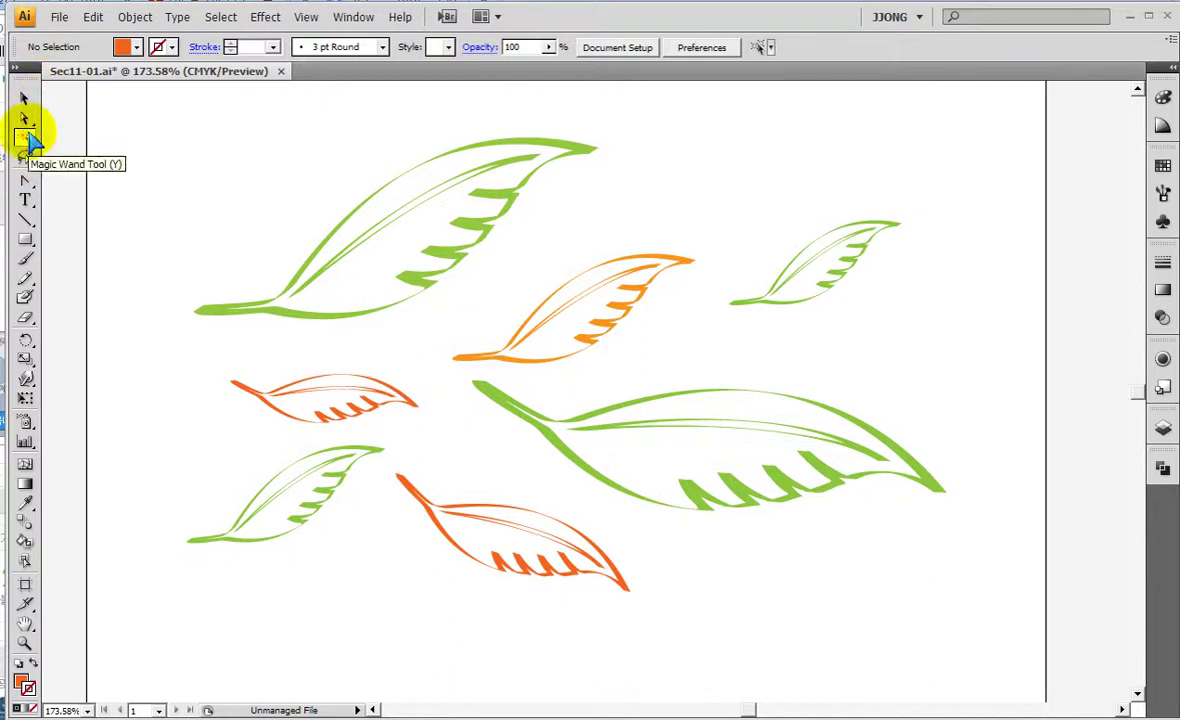
{"action": "left_click", "coordinate": [260, 312]}
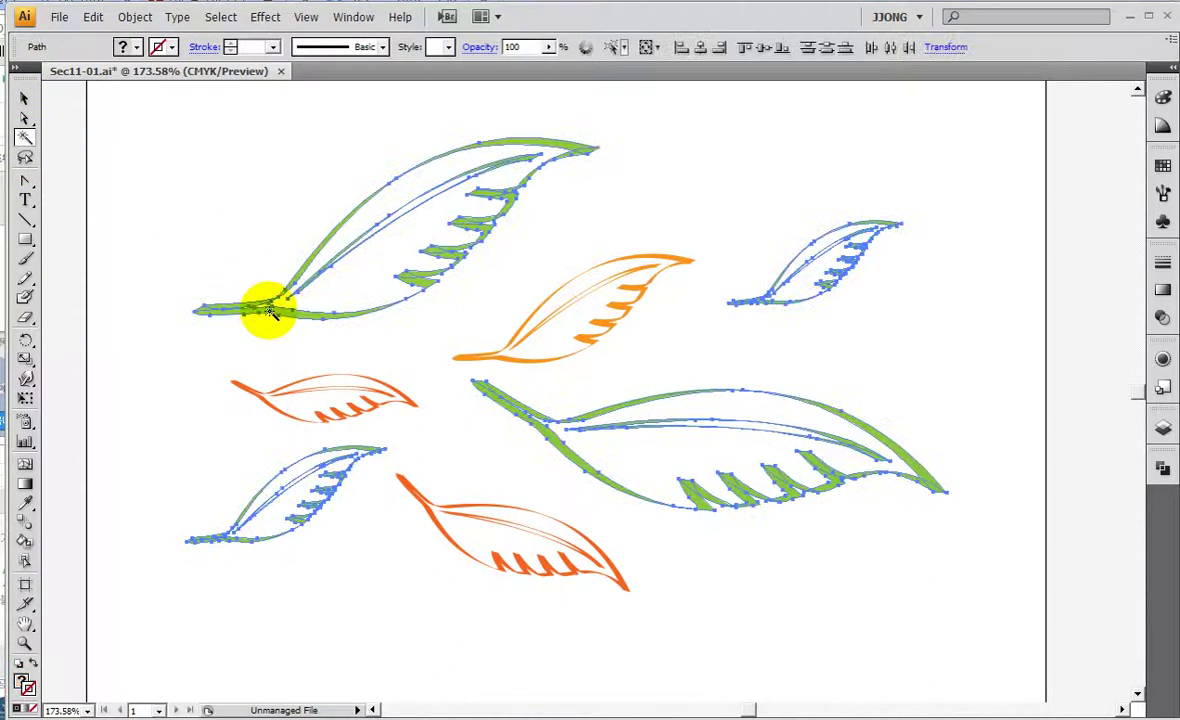
{"action": "left_click_drag", "start_coordinate": [38, 138], "coordinate": [60, 150]}
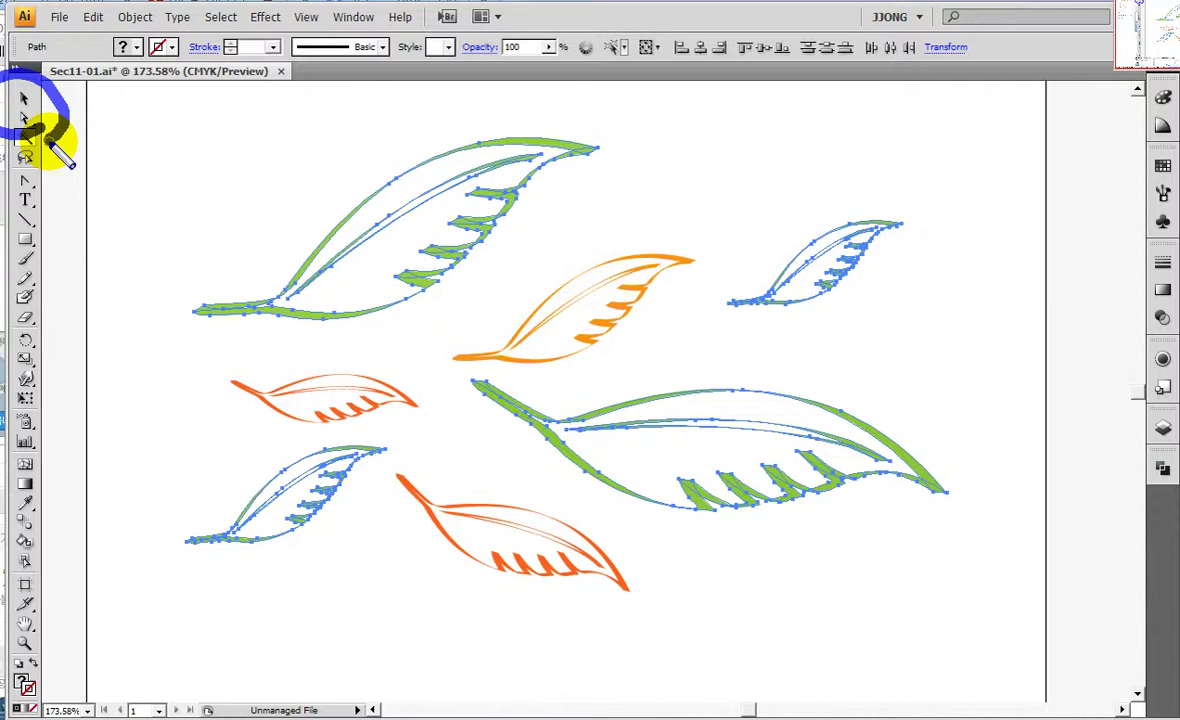
{"action": "mouse_move", "coordinate": [40, 130]}
{"action": "left_mouse_down"}
{"action": "mouse_move", "coordinate": [84, 132]}
{"action": "mouse_move", "coordinate": [40, 165]}
{"action": "left_mouse_up"}
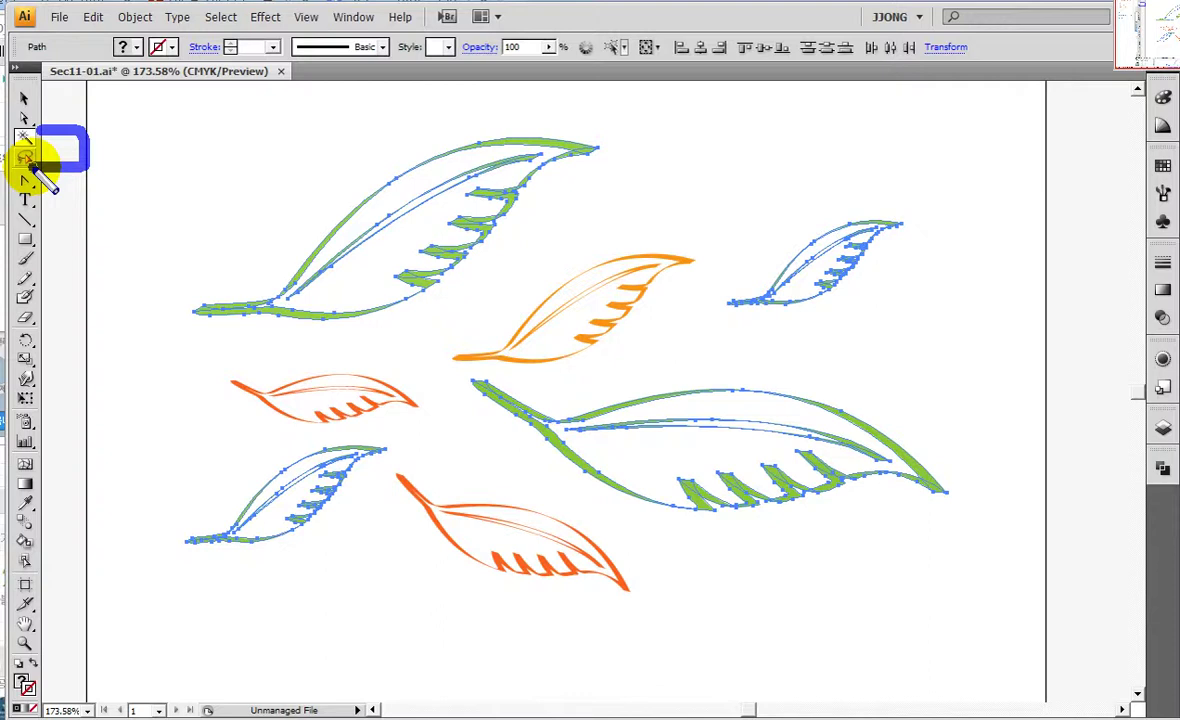
{"action": "left_click", "coordinate": [279, 313]}
{"action": "left_click", "coordinate": [311, 247]}
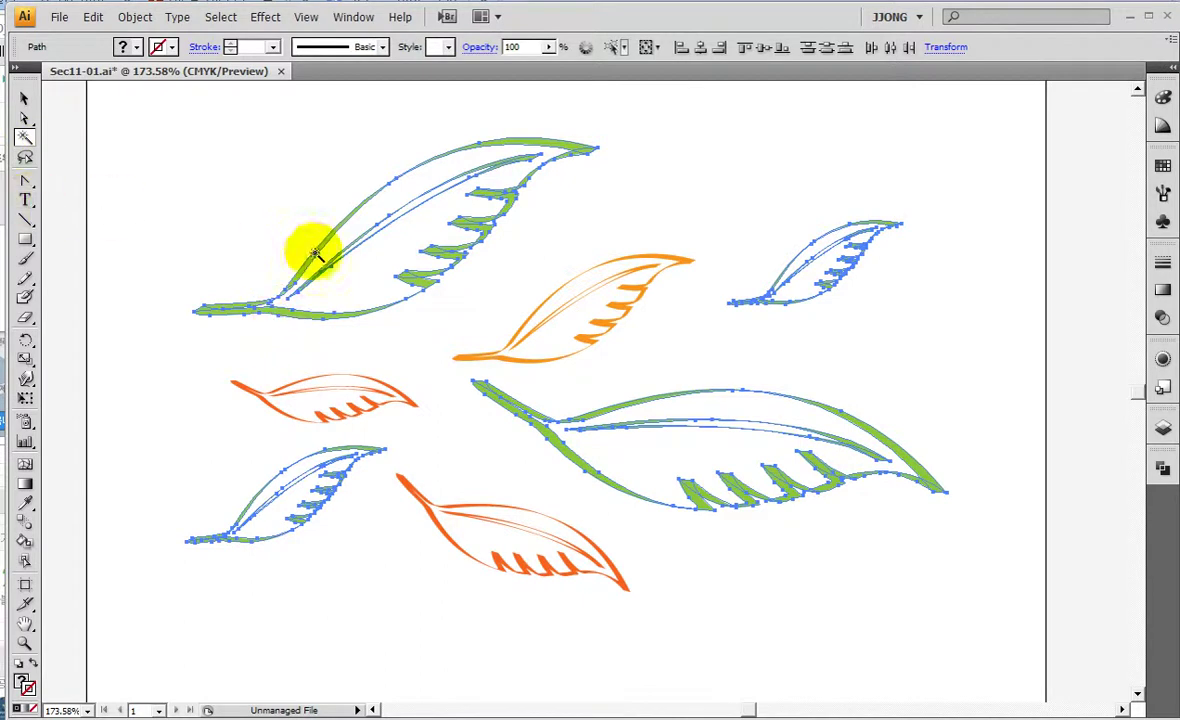
{"action": "left_click", "coordinate": [476, 391]}
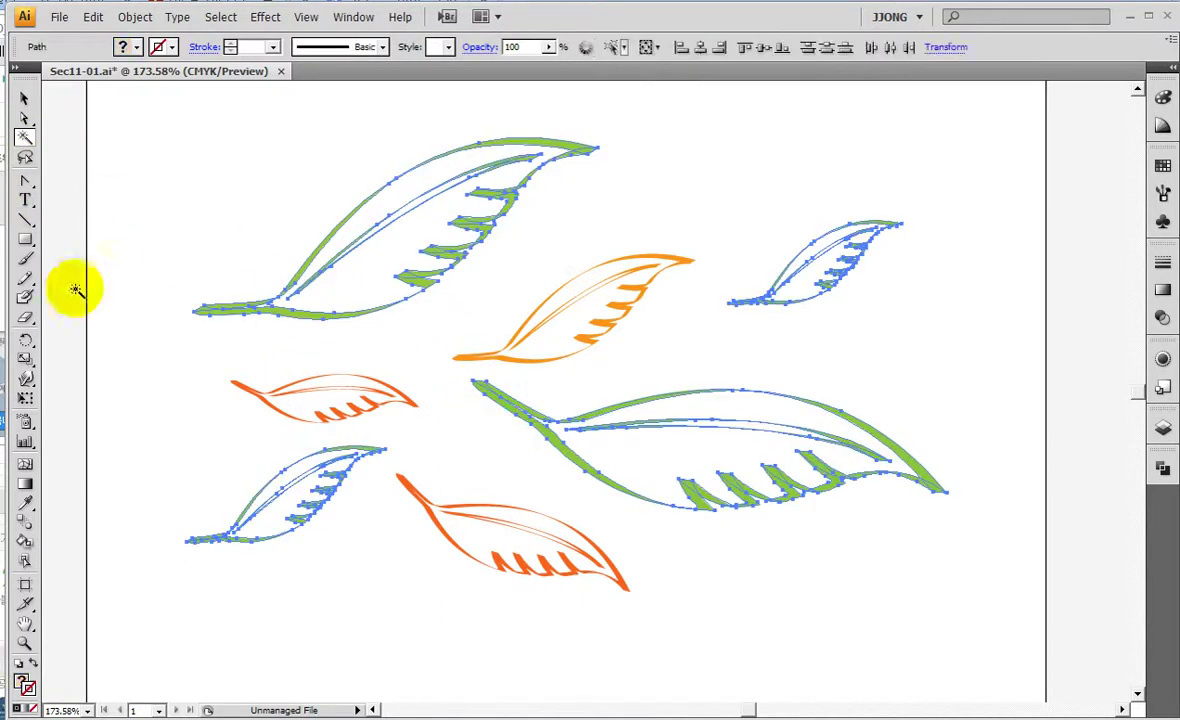
{"action": "left_click", "coordinate": [318, 251]}
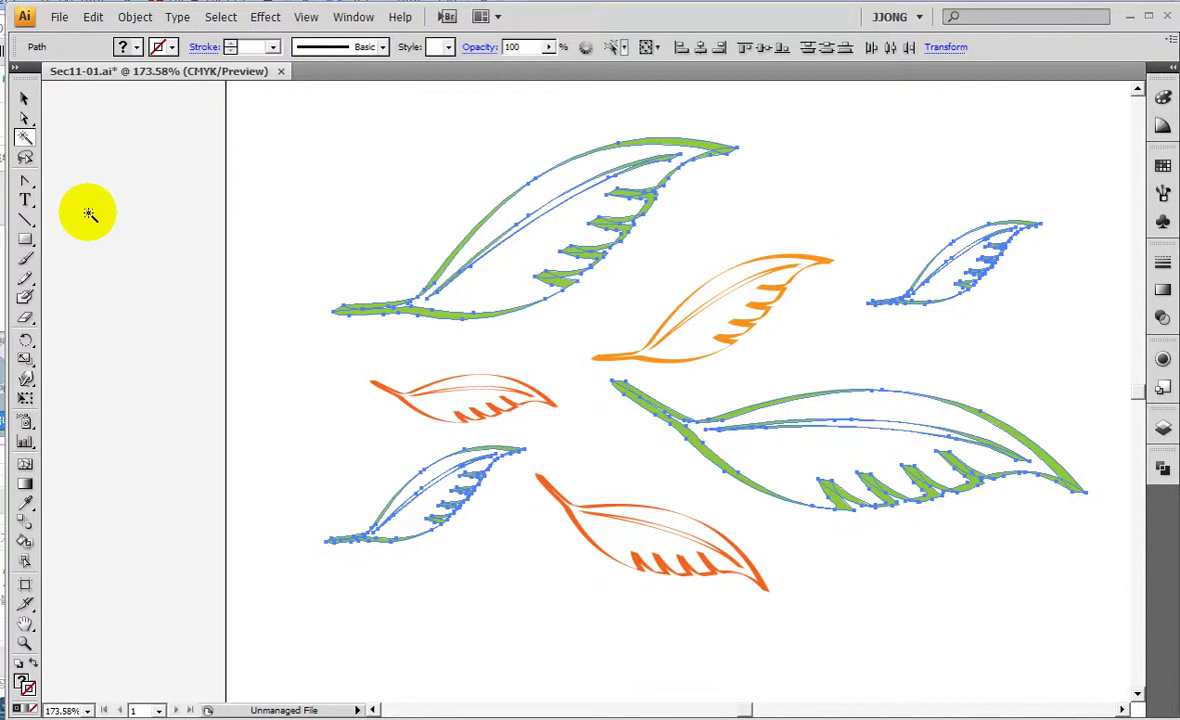
Step: Shift-nudge the green leaves left and right, then restore their positions and deselect them
{"action": "key", "text": "shift+Left"}
{"action": "key", "text": "shift+Left"}
{"action": "key", "text": "shift+Left"}
{"action": "key", "text": "shift+Left"}
{"action": "key", "text": "shift+Left"}
{"action": "key", "text": "shift+Left"}
{"action": "key", "text": "shift+Left"}
{"action": "key", "text": "shift+Left"}
{"action": "key", "text": "shift+Left"}
{"action": "key", "text": "shift+Right"}
{"action": "key", "text": "shift+Right"}
{"action": "key", "text": "shift+Right"}
{"action": "key", "text": "shift+Right"}
{"action": "key", "text": "shift+Right"}
{"action": "key", "text": "shift+Right"}
{"action": "key", "text": "shift+Right"}
{"action": "key", "text": "shift+Left"}
{"action": "key", "text": "shift+Left"}
{"action": "key", "text": "shift+Left"}
{"action": "key", "text": "shift+Left"}
{"action": "key", "text": "shift+Left"}
{"action": "key", "text": "shift+Left"}
{"action": "key", "text": "shift+Right"}
{"action": "key", "text": "shift+Right"}
{"action": "key", "text": "shift+Right"}
{"action": "key", "text": "shift+Right"}
{"action": "key", "text": "shift+Right"}
{"action": "key", "text": "shift+Right"}
{"action": "key", "text": "shift+Right"}
{"action": "key", "text": "shift+Right"}
{"action": "key", "text": "shift+Left"}
{"action": "key", "text": "shift+Left"}
{"action": "key", "text": "shift+Left"}
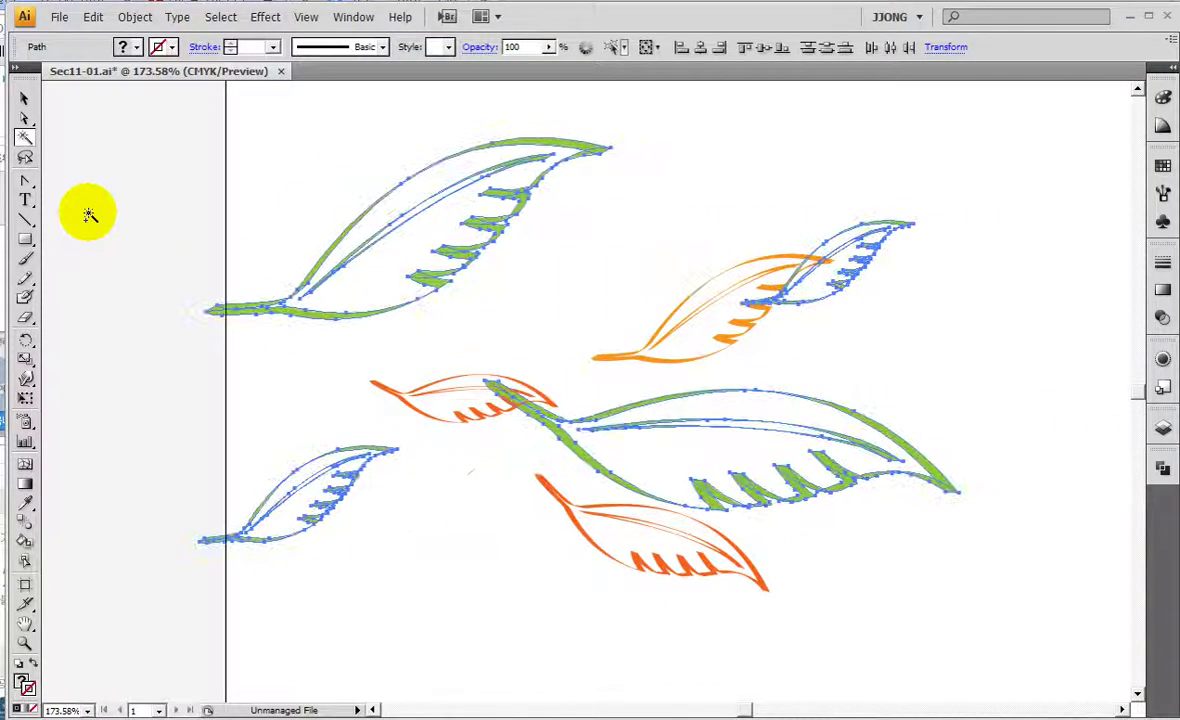
{"action": "key", "text": "shift+Right"}
{"action": "key", "text": "shift+Right"}
{"action": "key", "text": "shift+Right"}
{"action": "key", "text": "shift+Right"}
{"action": "key", "text": "shift+Right"}
{"action": "key", "text": "shift+Right"}
{"action": "key", "text": "shift+Right"}
{"action": "key", "text": "shift+Right"}
{"action": "key", "text": "shift+Right"}
{"action": "key", "text": "shift+Right"}
{"action": "key", "text": "shift+Right"}
{"action": "key", "text": "shift+Left"}
{"action": "key", "text": "shift+Left"}
{"action": "key", "text": "shift+Left"}
{"action": "key", "text": "shift+Left"}
{"action": "key", "text": "shift+Left"}
{"action": "key", "text": "shift+Left"}
{"action": "key", "text": "shift+Left"}
{"action": "key", "text": "shift+Left"}
{"action": "key", "text": "shift+Left"}
{"action": "key", "text": "shift+Right"}
{"action": "key", "text": "shift+Right"}
{"action": "key", "text": "shift+Right"}
{"action": "key", "text": "shift+Right"}
{"action": "key", "text": "shift+Right"}
{"action": "key", "text": "shift+Right"}
{"action": "key", "text": "shift+Right"}
{"action": "key", "text": "shift+Right"}
{"action": "key", "text": "shift+Right"}
{"action": "key", "text": "shift+Left"}
{"action": "key", "text": "shift+Left"}
{"action": "key", "text": "shift+Left"}
{"action": "key", "text": "shift+Left"}
{"action": "key", "text": "shift+Left"}
{"action": "key", "text": "shift+Left"}
{"action": "key", "text": "shift+Right"}
{"action": "key", "text": "shift+Right"}
{"action": "key", "text": "shift+Right"}
{"action": "key", "text": "shift+Right"}
{"action": "key", "text": "shift+Right"}
{"action": "key", "text": "ctrl+shift+a"}
{"action": "key", "text": "z"}
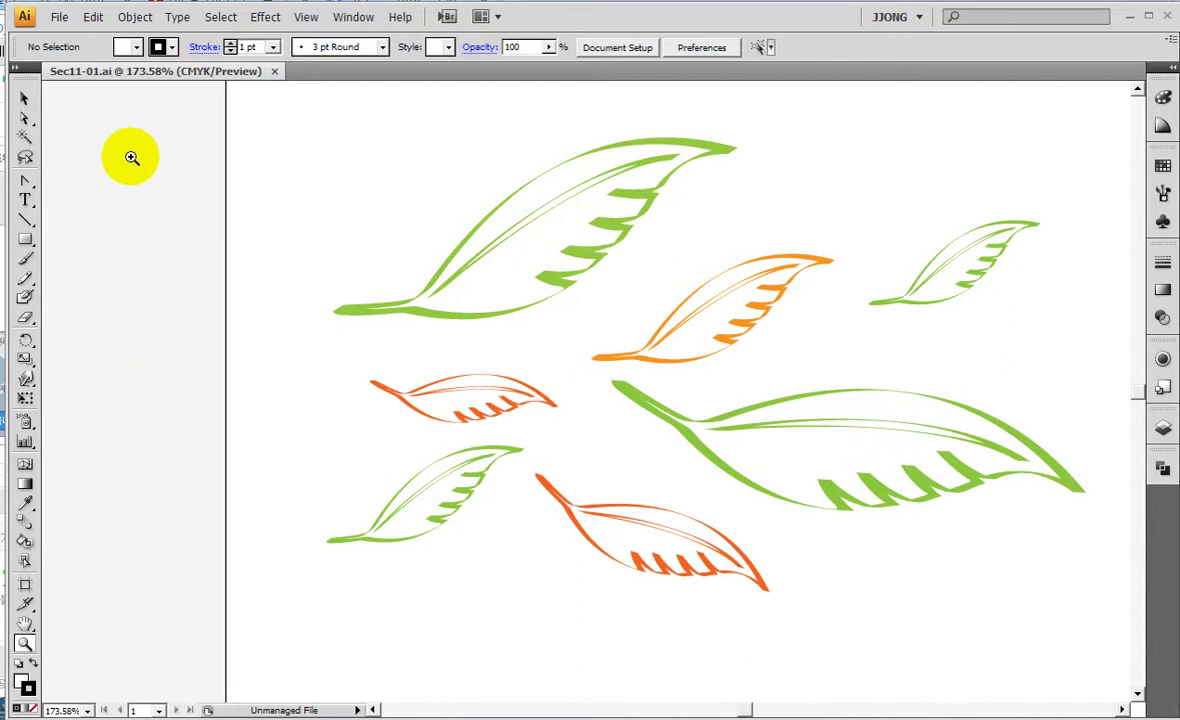
Step: Lasso-select the two green and one red-orange leaves on the left
{"action": "left_click", "coordinate": [24, 155]}
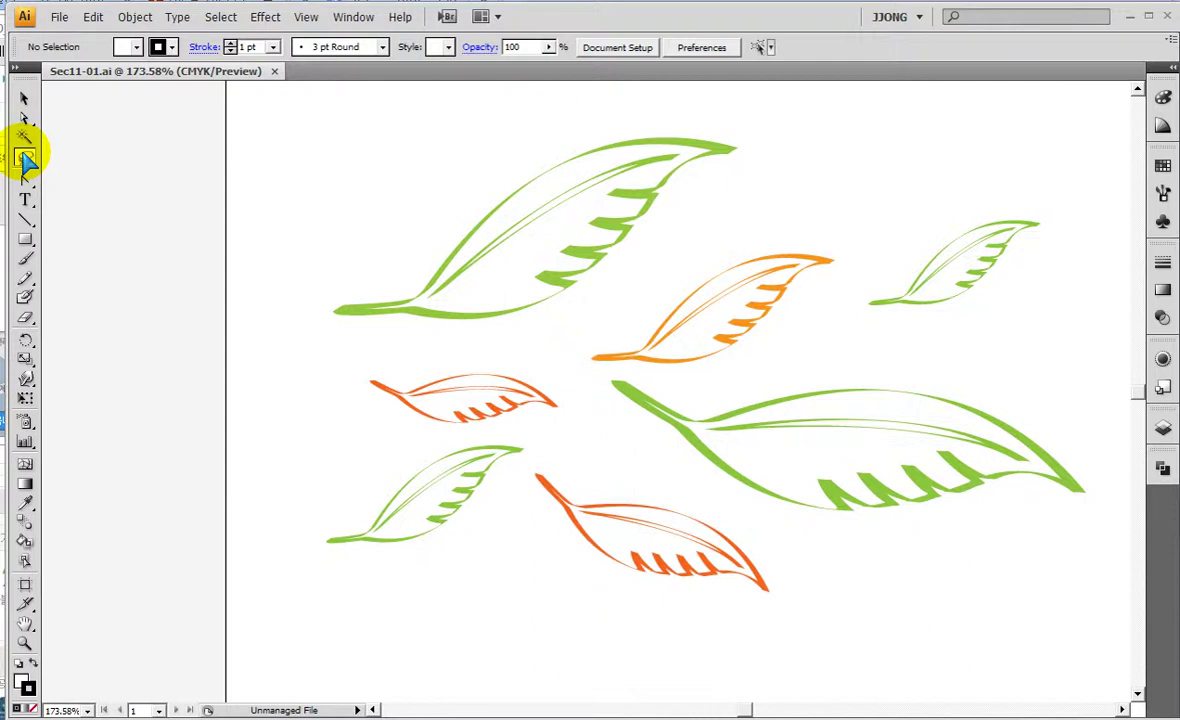
{"action": "mouse_move", "coordinate": [253, 337]}
{"action": "left_mouse_down"}
{"action": "mouse_move", "coordinate": [507, 152]}
{"action": "mouse_move", "coordinate": [674, 112]}
{"action": "left_mouse_up"}
{"action": "mouse_move", "coordinate": [760, 192]}
{"action": "left_mouse_down"}
{"action": "mouse_move", "coordinate": [550, 455]}
{"action": "mouse_move", "coordinate": [321, 598]}
{"action": "mouse_move", "coordinate": [252, 305]}
{"action": "mouse_move", "coordinate": [466, 132]}
{"action": "mouse_move", "coordinate": [585, 116]}
{"action": "mouse_move", "coordinate": [766, 116]}
{"action": "mouse_move", "coordinate": [779, 187]}
{"action": "mouse_move", "coordinate": [574, 311]}
{"action": "mouse_move", "coordinate": [561, 358]}
{"action": "mouse_move", "coordinate": [585, 408]}
{"action": "mouse_move", "coordinate": [567, 446]}
{"action": "mouse_move", "coordinate": [500, 506]}
{"action": "mouse_move", "coordinate": [350, 590]}
{"action": "mouse_move", "coordinate": [292, 435]}
{"action": "mouse_move", "coordinate": [285, 312]}
{"action": "left_mouse_up"}
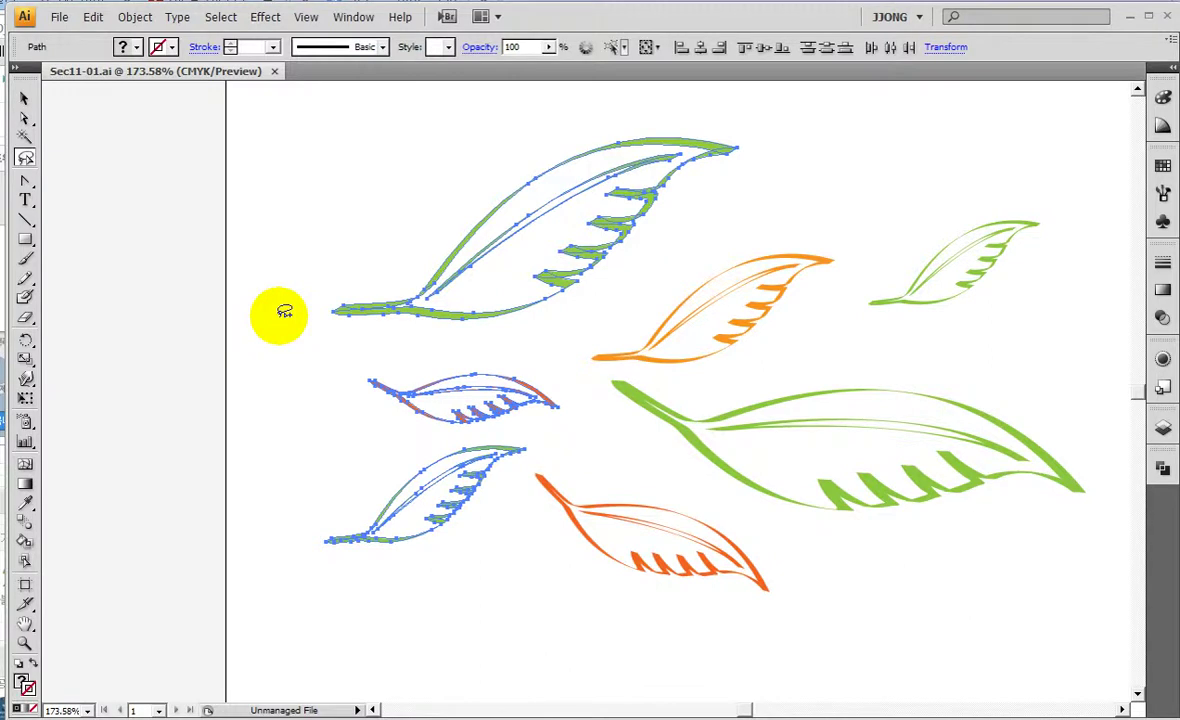
Step: Shift-nudge the three selected leaves so they end slightly to the right
{"action": "key", "text": "shift+Left"}
{"action": "key", "text": "shift+Left"}
{"action": "key", "text": "shift+Left"}
{"action": "key", "text": "shift+Left"}
{"action": "key", "text": "shift+Left"}
{"action": "key", "text": "shift+Left"}
{"action": "key", "text": "shift+Right"}
{"action": "key", "text": "shift+Right"}
{"action": "key", "text": "shift+Right"}
{"action": "key", "text": "shift+Right"}
{"action": "key", "text": "shift+Right"}
{"action": "key", "text": "shift+Right"}
{"action": "key", "text": "shift+Left"}
{"action": "key", "text": "shift+Left"}
{"action": "key", "text": "shift+Left"}
{"action": "key", "text": "shift+Left"}
{"action": "key", "text": "shift+Left"}
{"action": "key", "text": "shift+Left"}
{"action": "key", "text": "shift+Right"}
{"action": "key", "text": "shift+Right"}
{"action": "key", "text": "shift+Right"}
{"action": "key", "text": "shift+Right"}
{"action": "key", "text": "shift+Right"}
{"action": "key", "text": "shift+Right"}
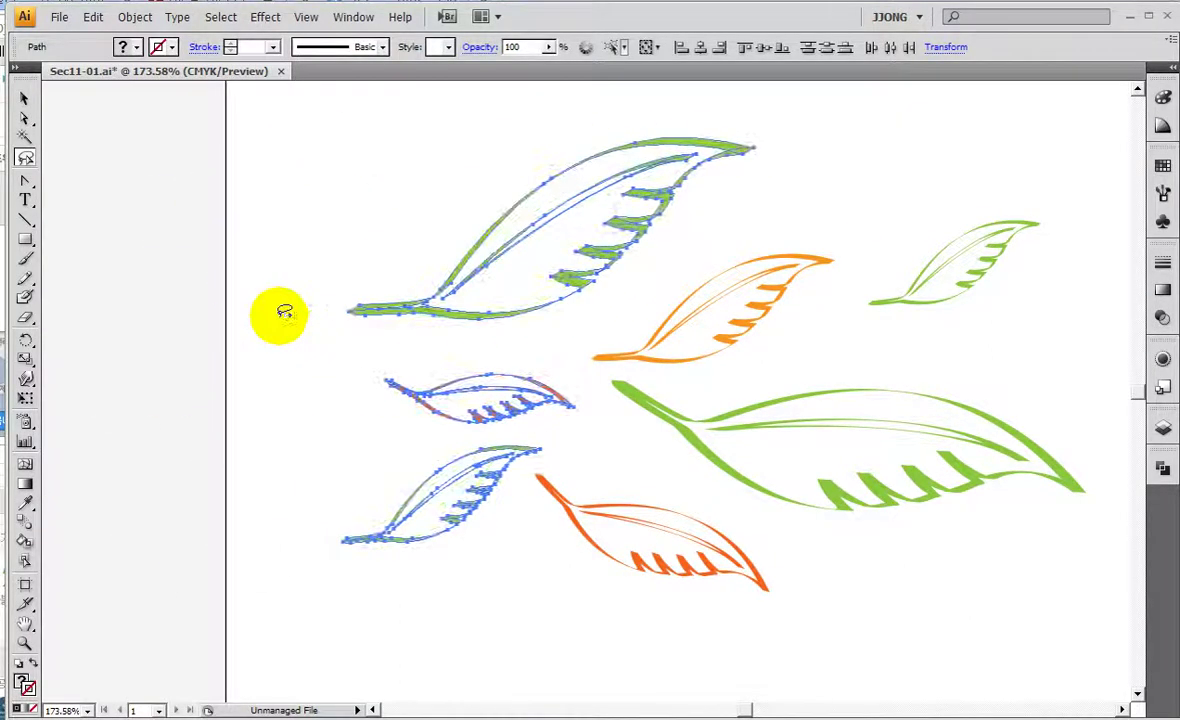